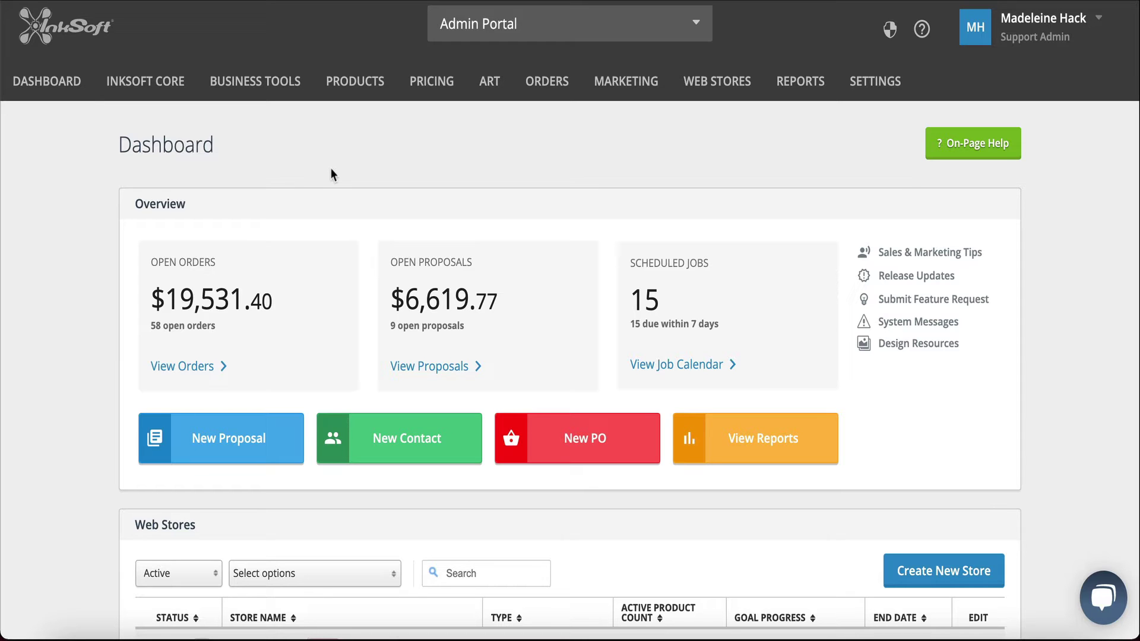
Go to Designer Embeds from the INKSOFT CORE menu
click(135, 85)
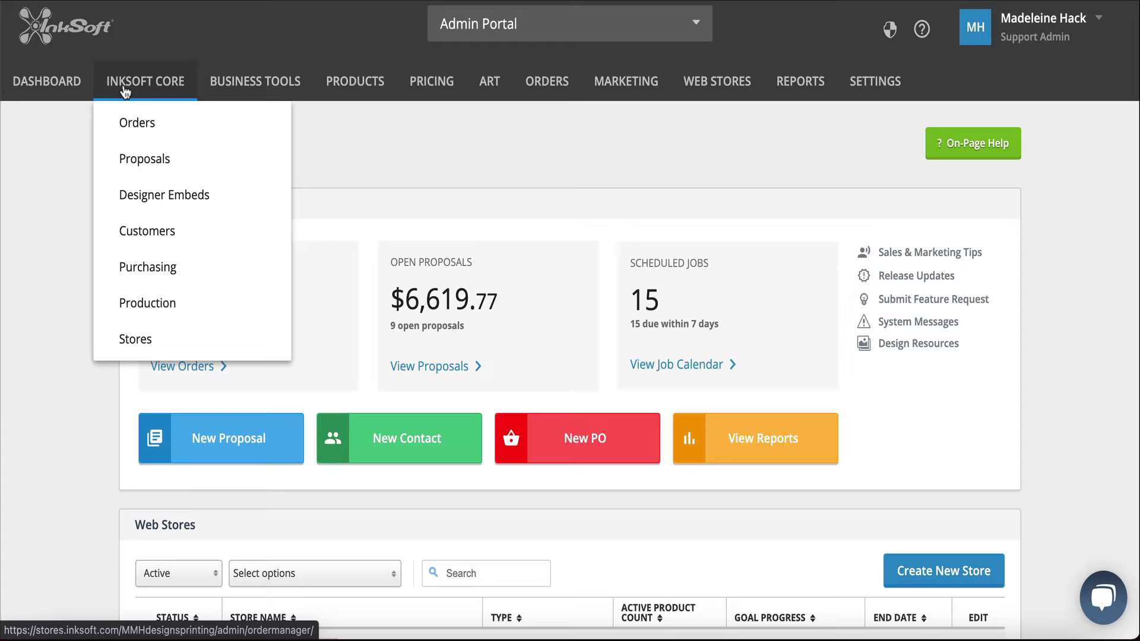
click(164, 204)
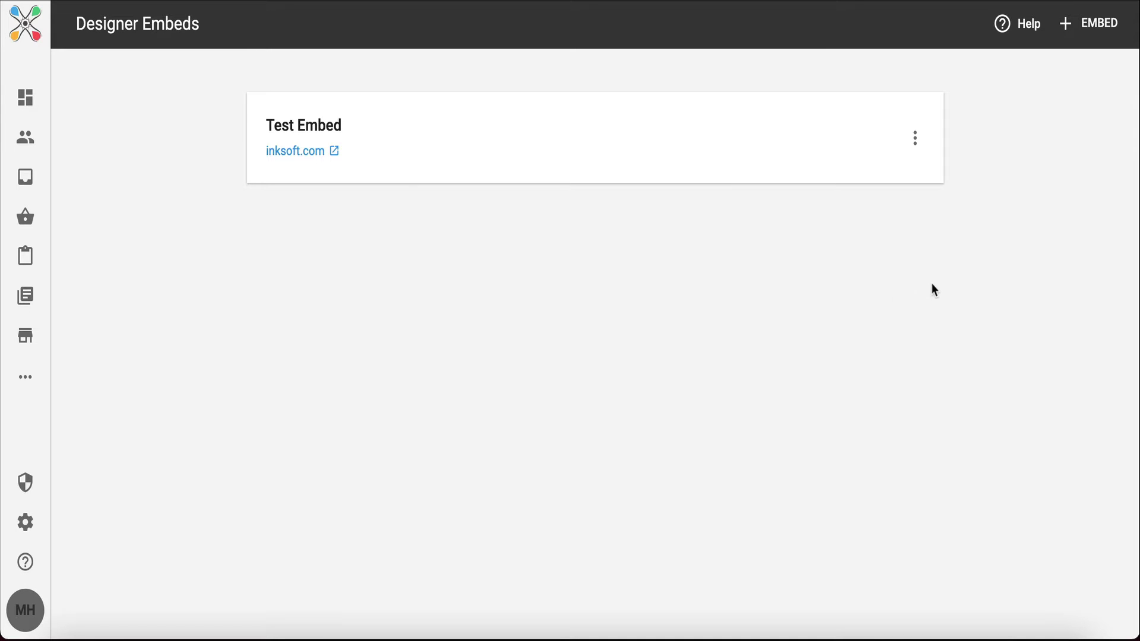
Add a new embed named 'Test Designer Embed', correcting a typo, and create it
click(1084, 32)
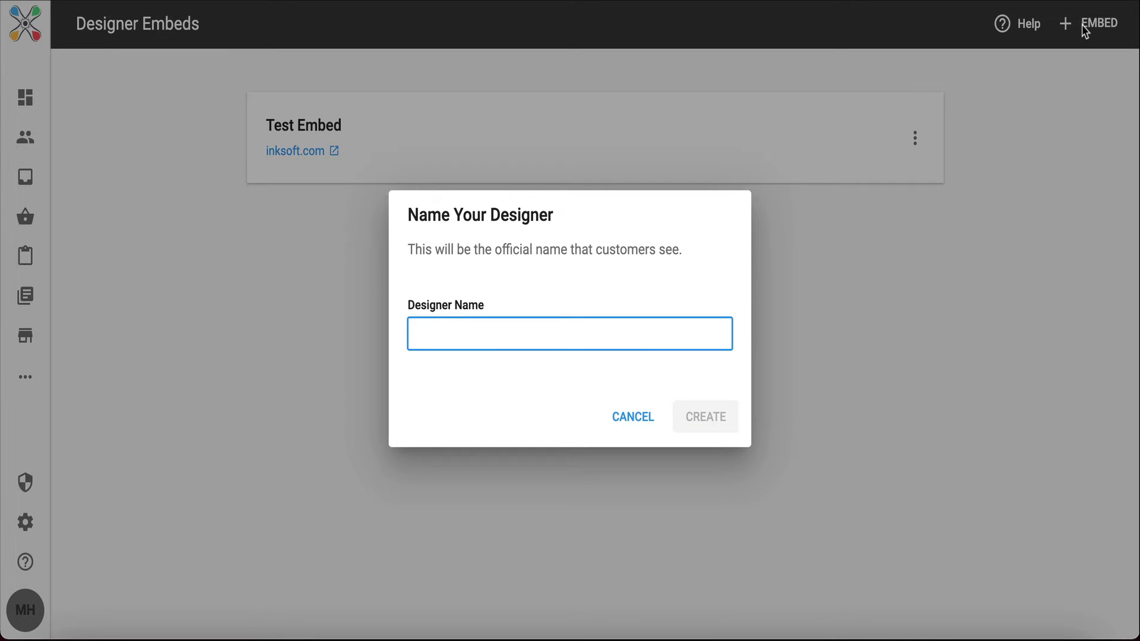
click(577, 321)
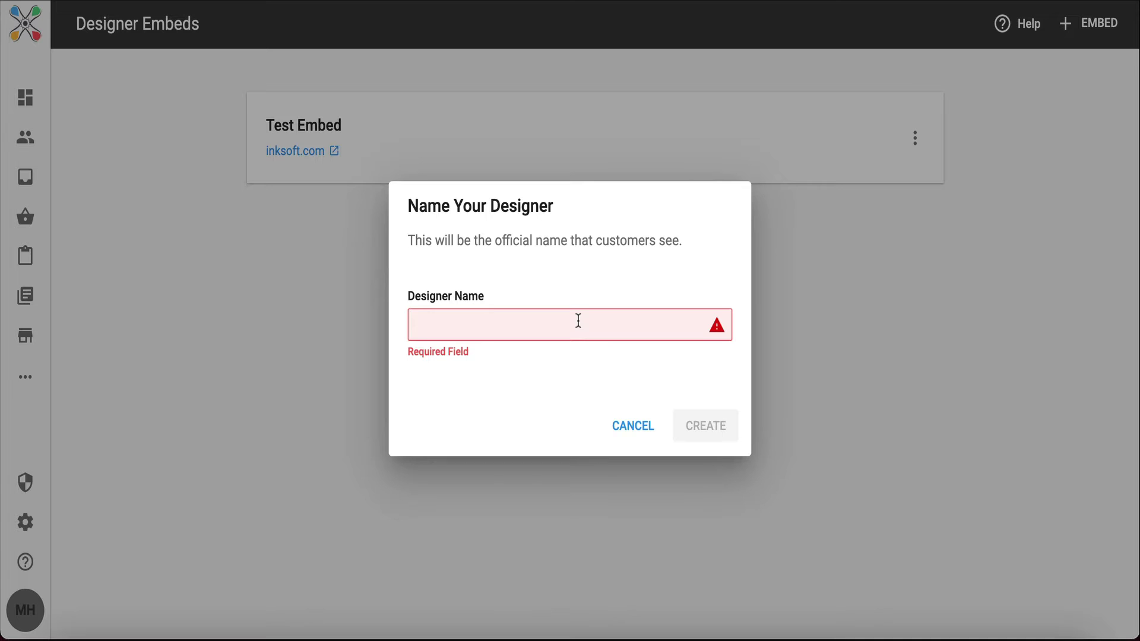
click(578, 320)
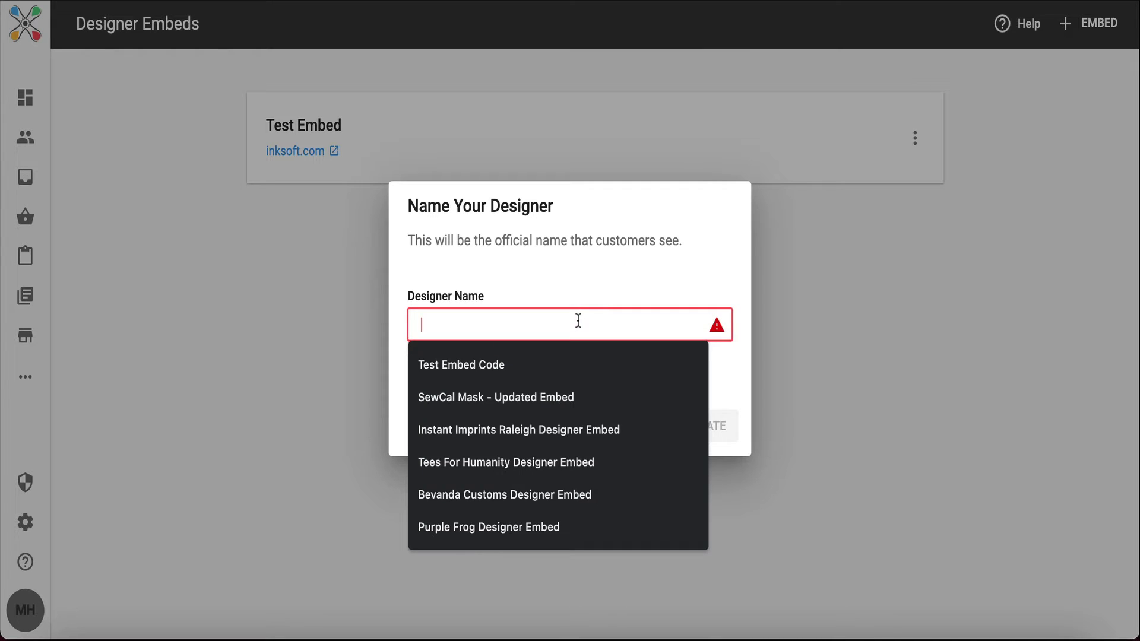
text(Test Des)
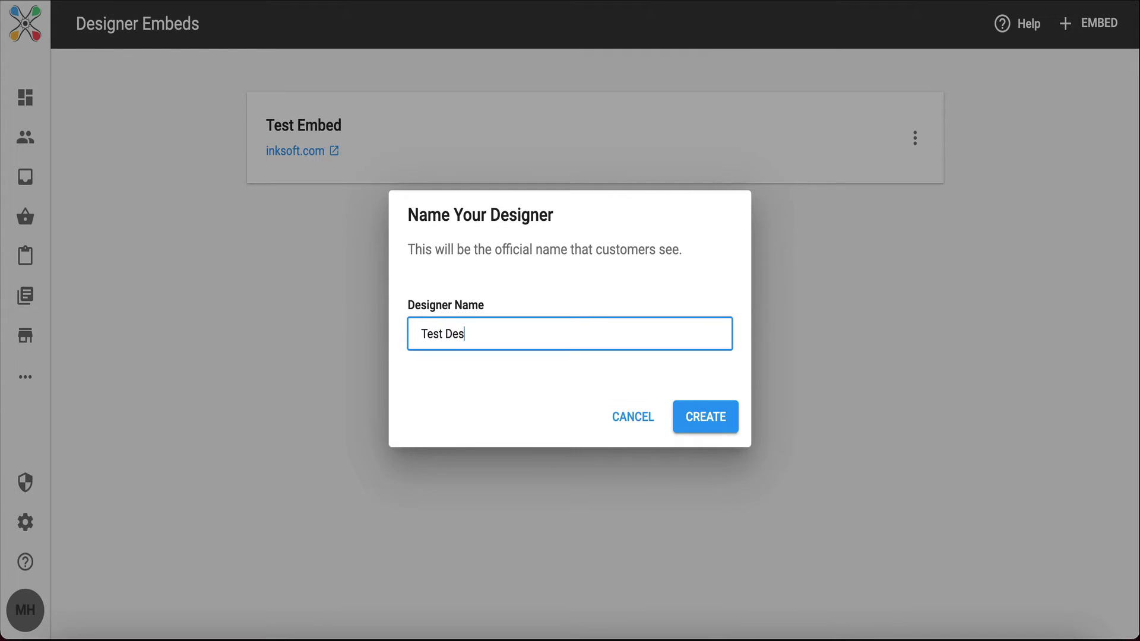
text(igneer)
key(BackSpace)
key(BackSpace)
text(r Emb)
text(ed)
click(715, 419)
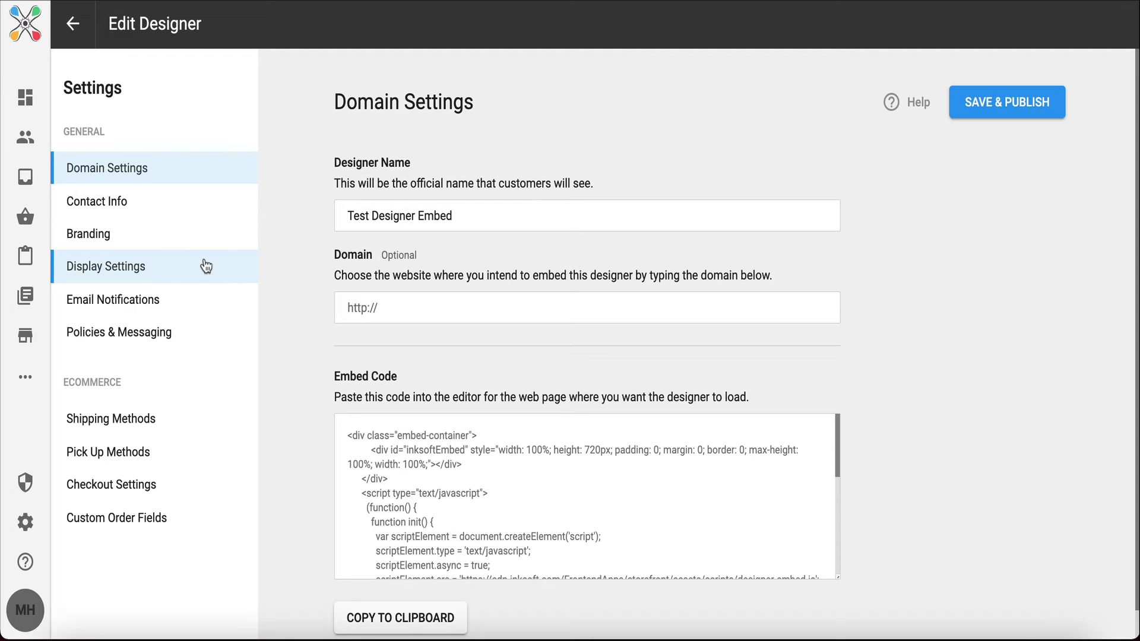
View the new designer's Contact Info and Branding settings pages
click(171, 207)
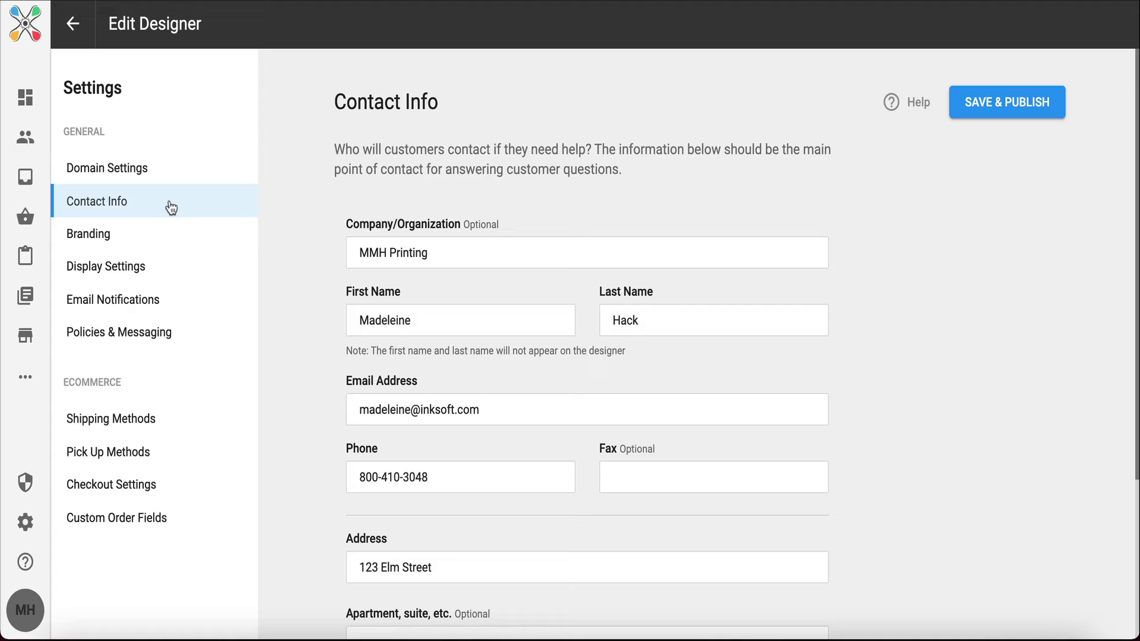
click(155, 237)
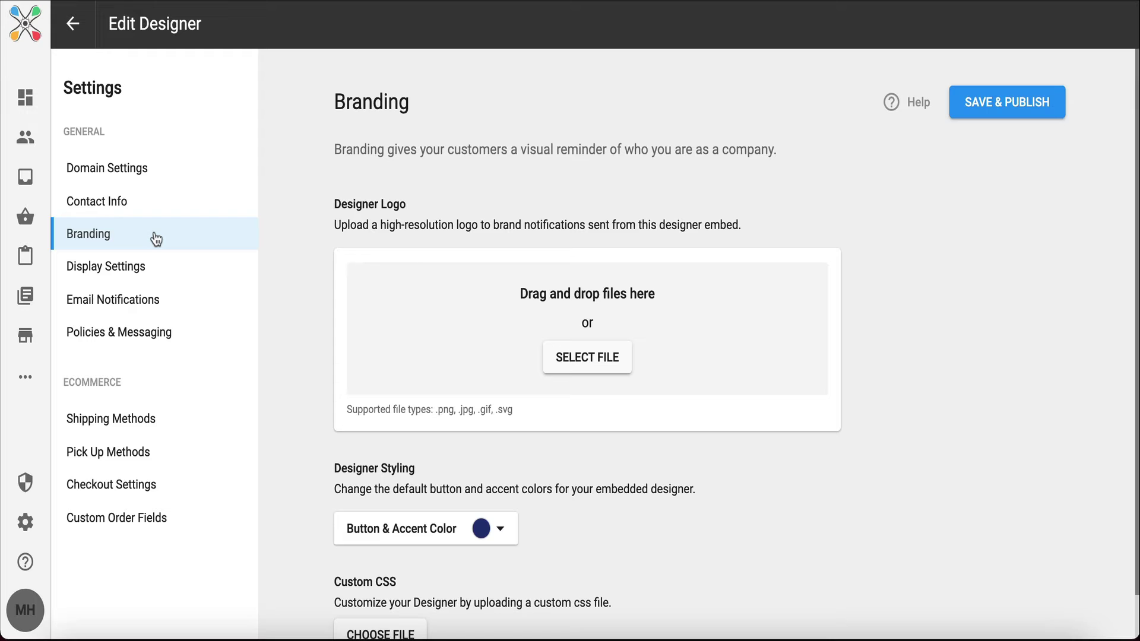
scroll(328, 294, down, 1)
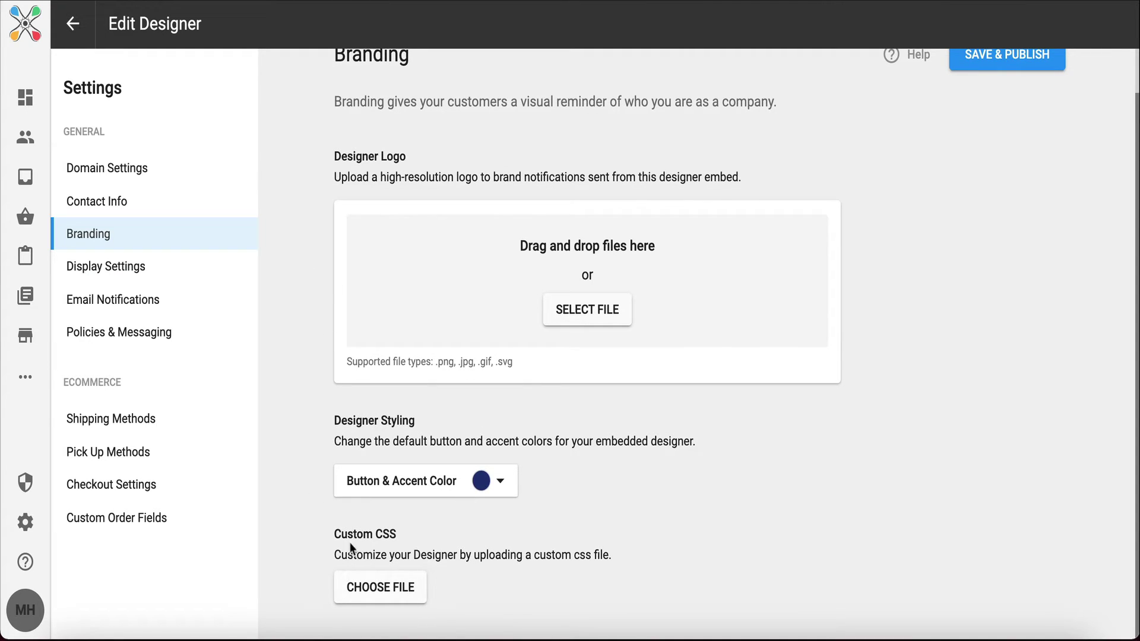
Open Display Settings and scroll through the blank pricing, boundaries, design ideas and clip art toggles
click(148, 269)
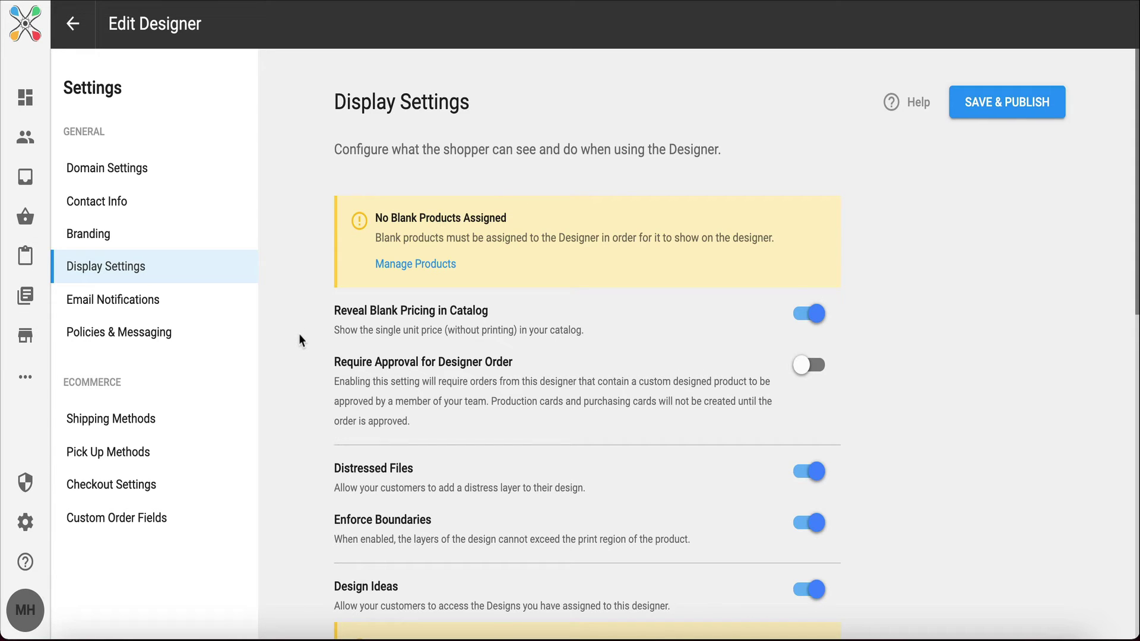
scroll(298, 338, down, 1)
scroll(299, 337, down, 1)
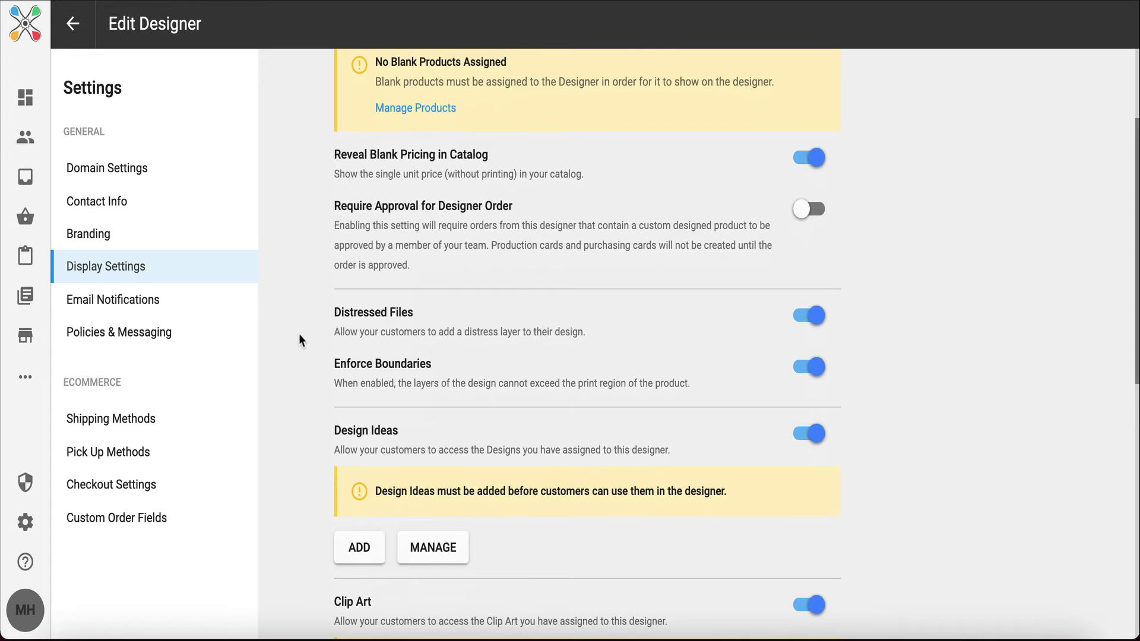
scroll(299, 339, down, 1)
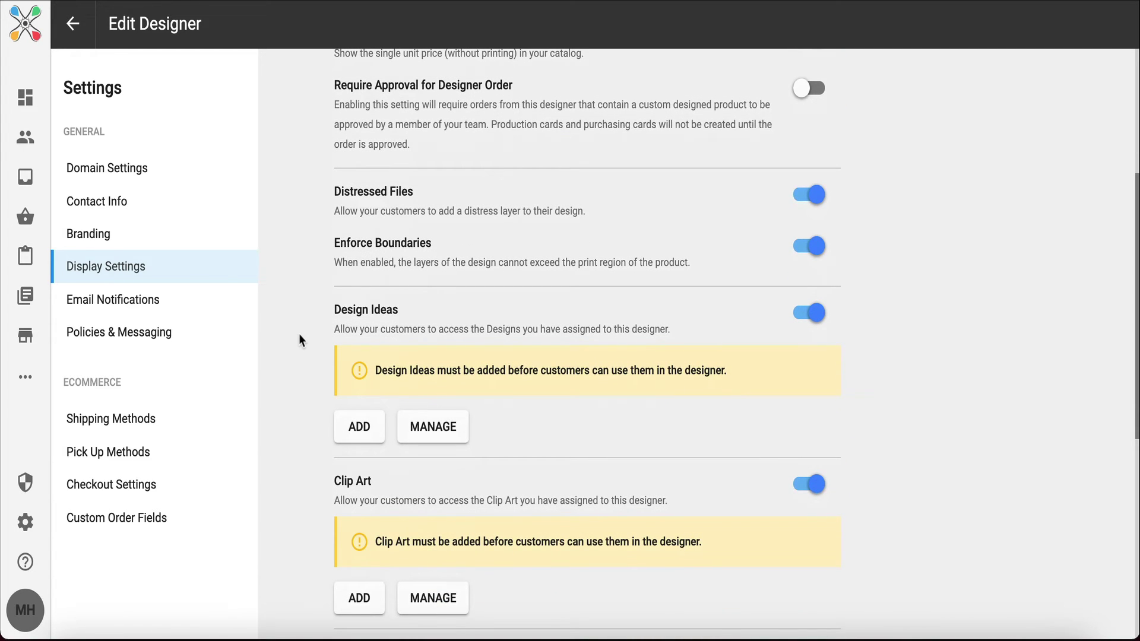
scroll(300, 340, down, 1)
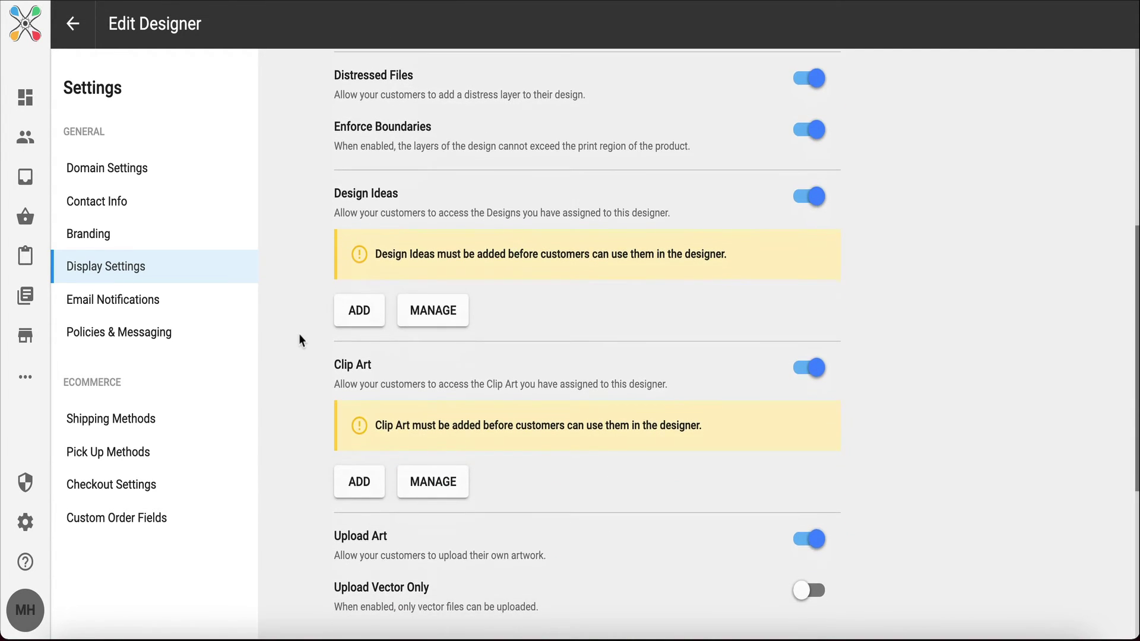
scroll(299, 339, down, 1)
scroll(299, 339, up, 3)
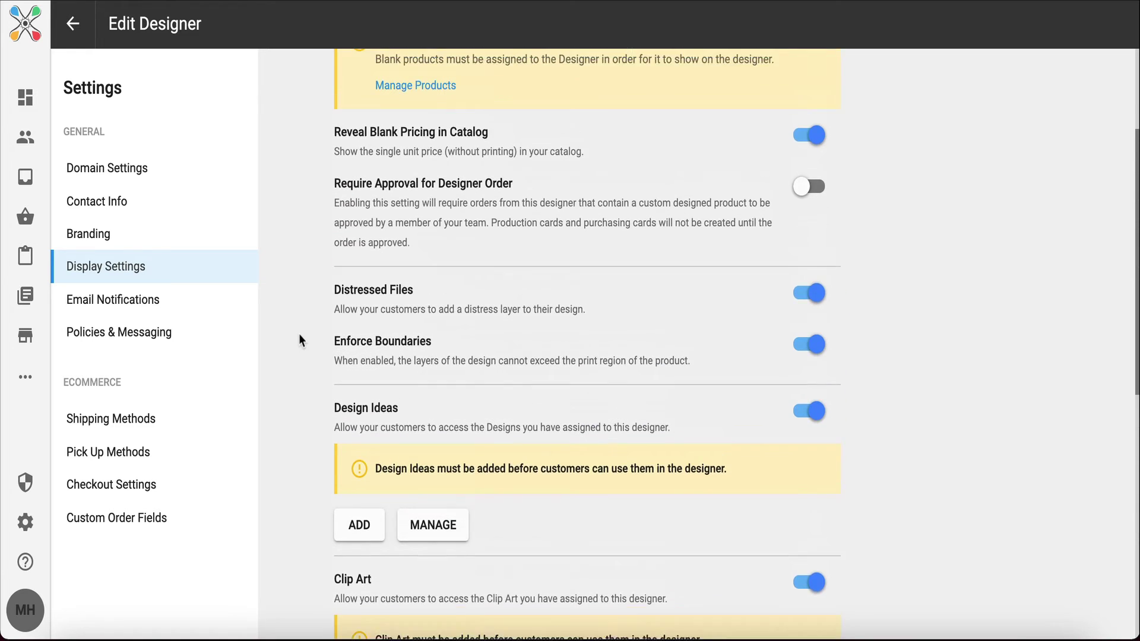
scroll(299, 340, up, 1)
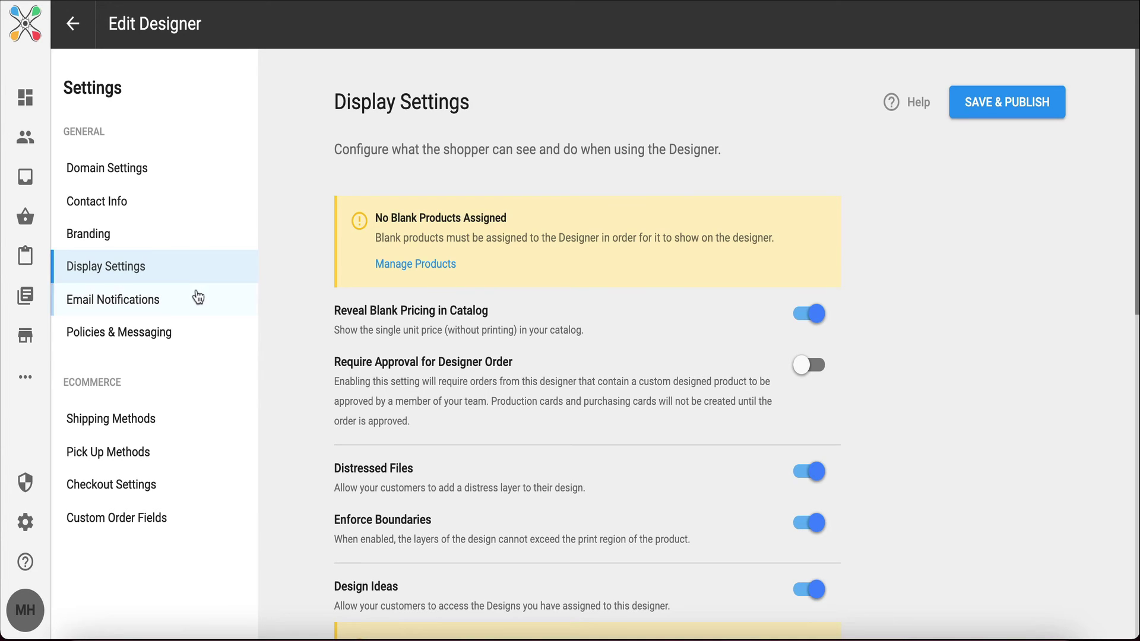
View the Email Notifications, Policies & Messaging, Shipping Methods and Pick Up Methods pages
click(166, 304)
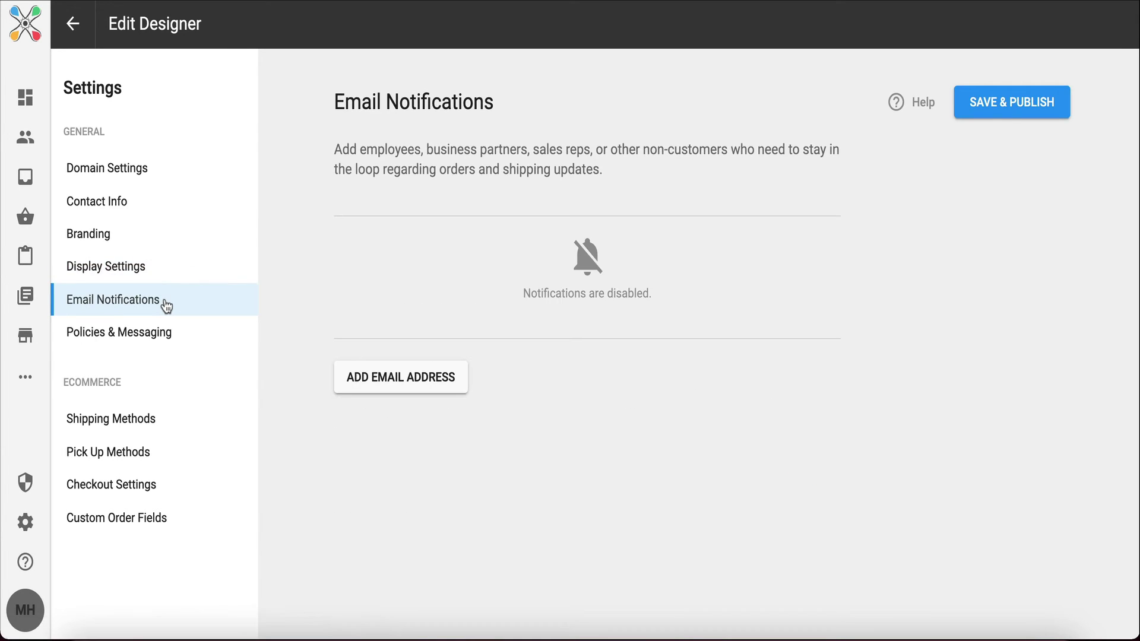
click(177, 331)
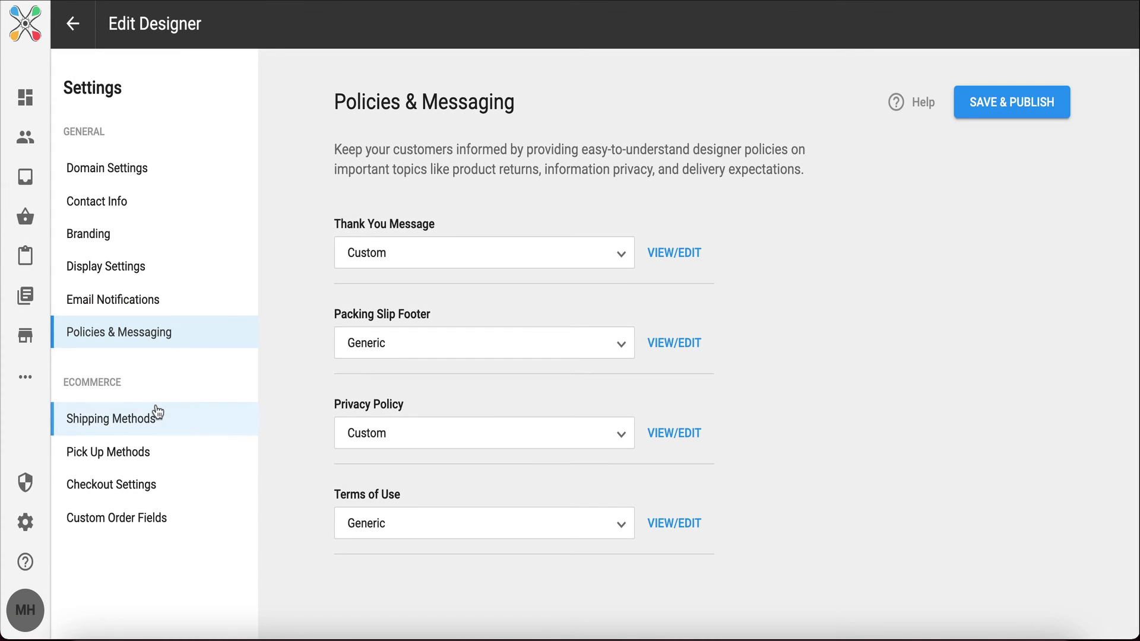
click(157, 411)
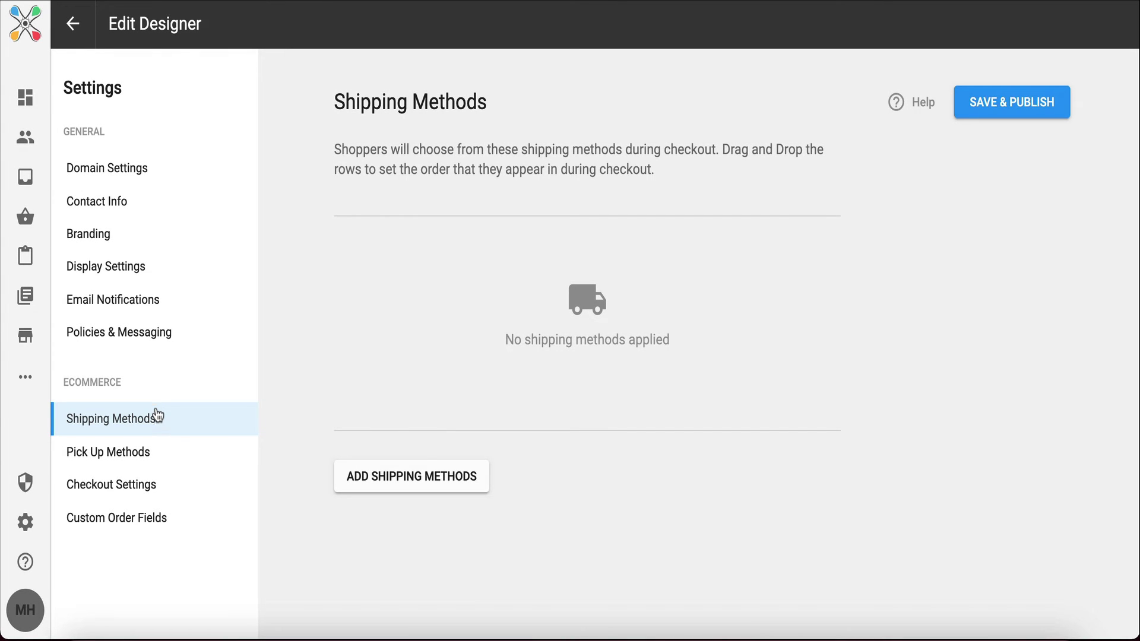
click(143, 450)
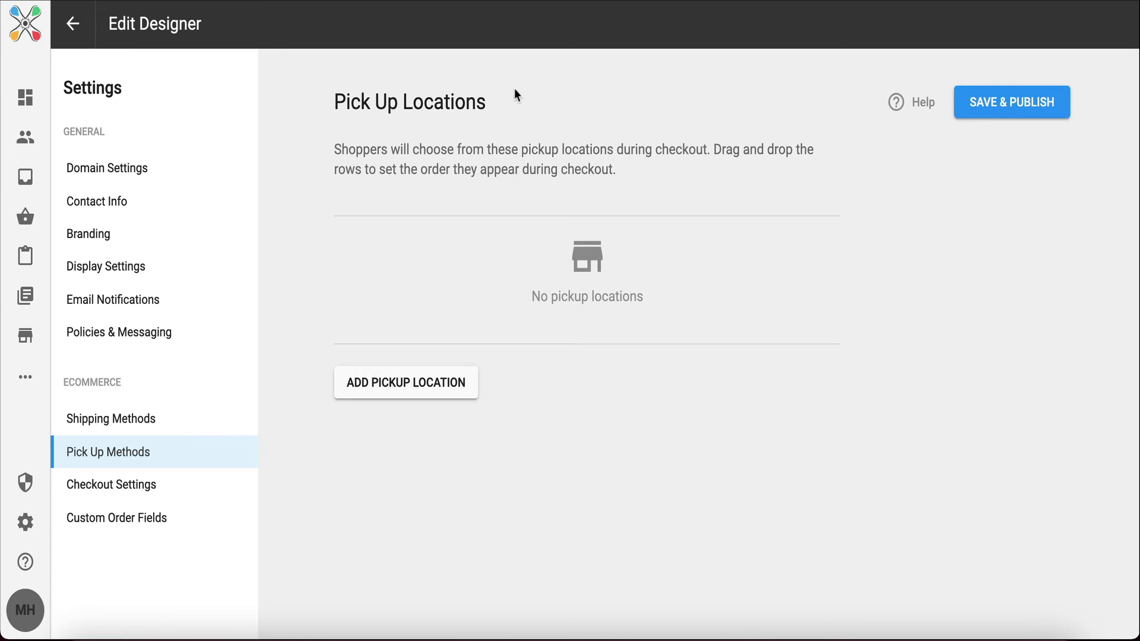
Back on the embeds list, copy Test Designer Embed's embed code to the clipboard
click(73, 25)
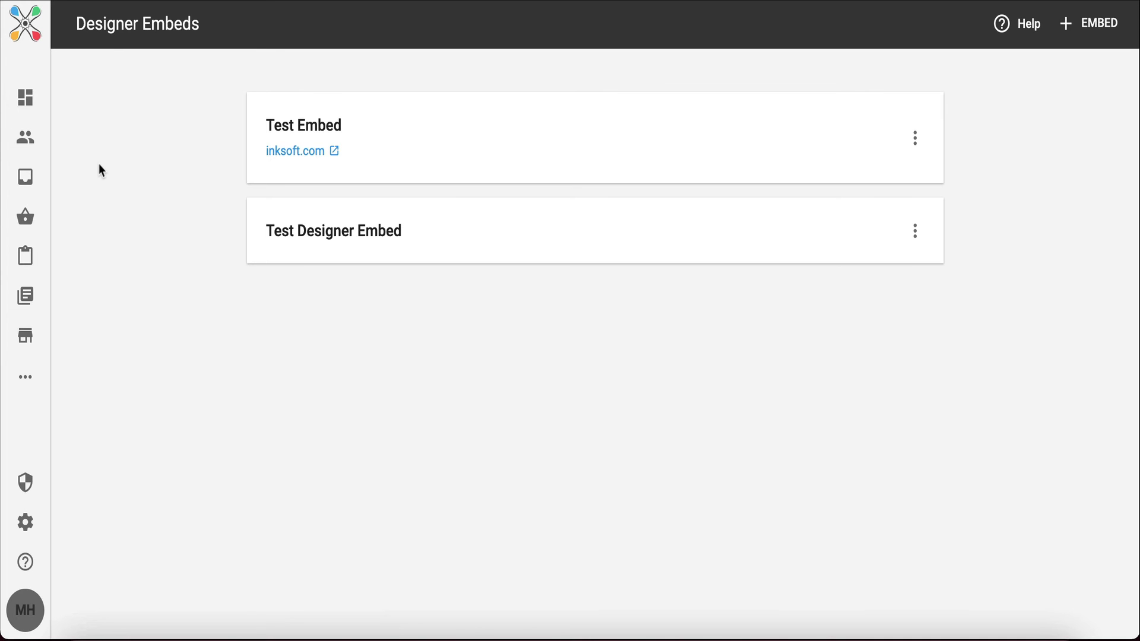
click(914, 234)
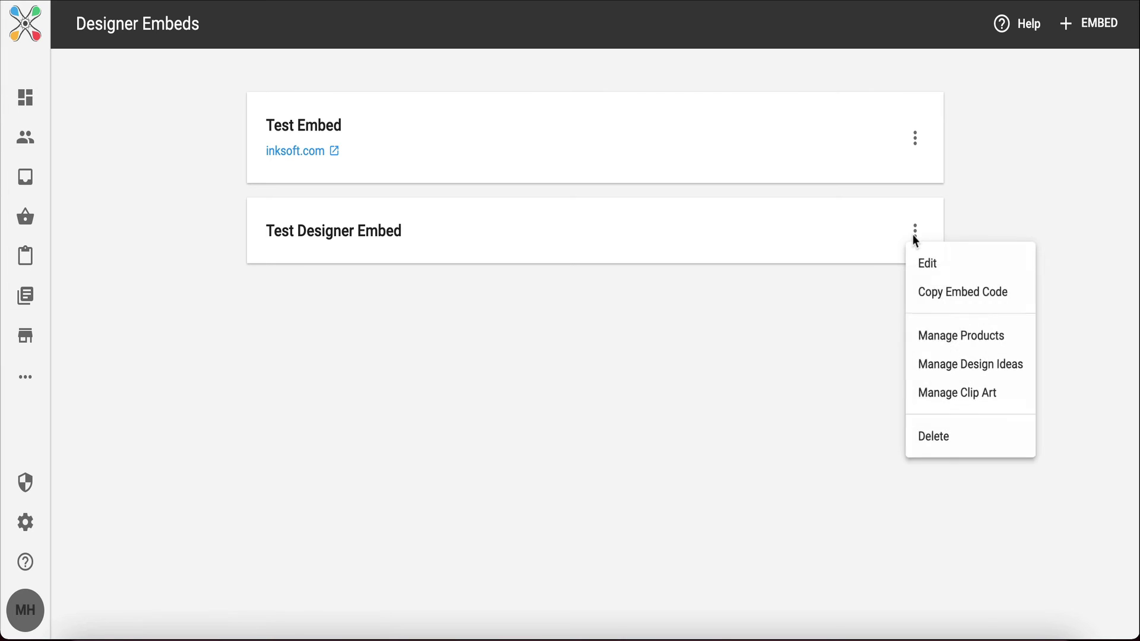
click(937, 298)
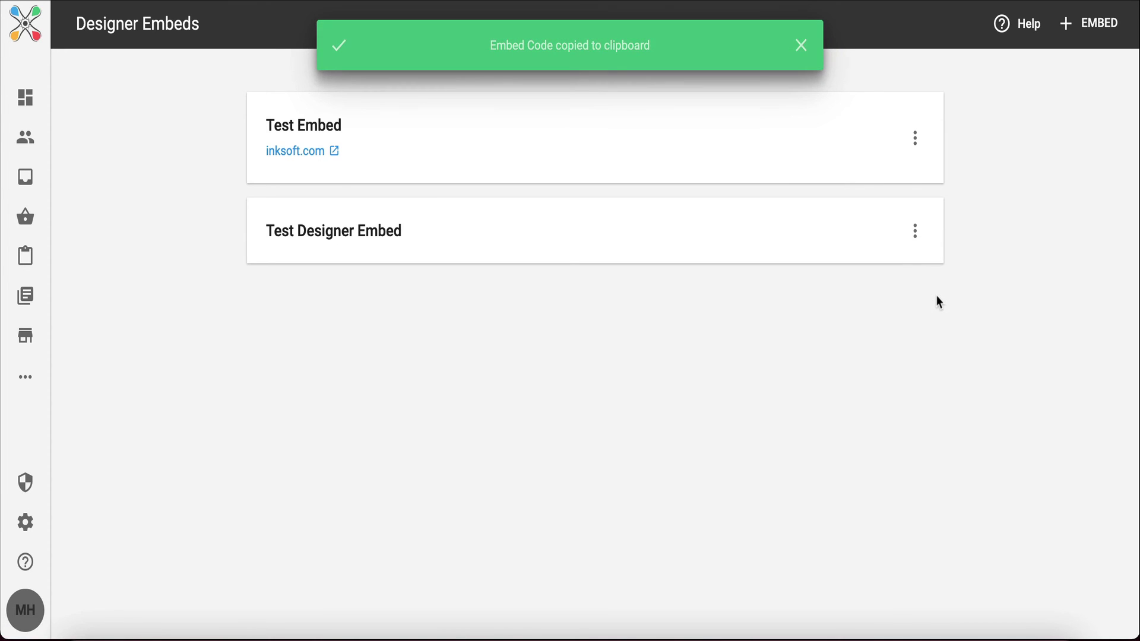